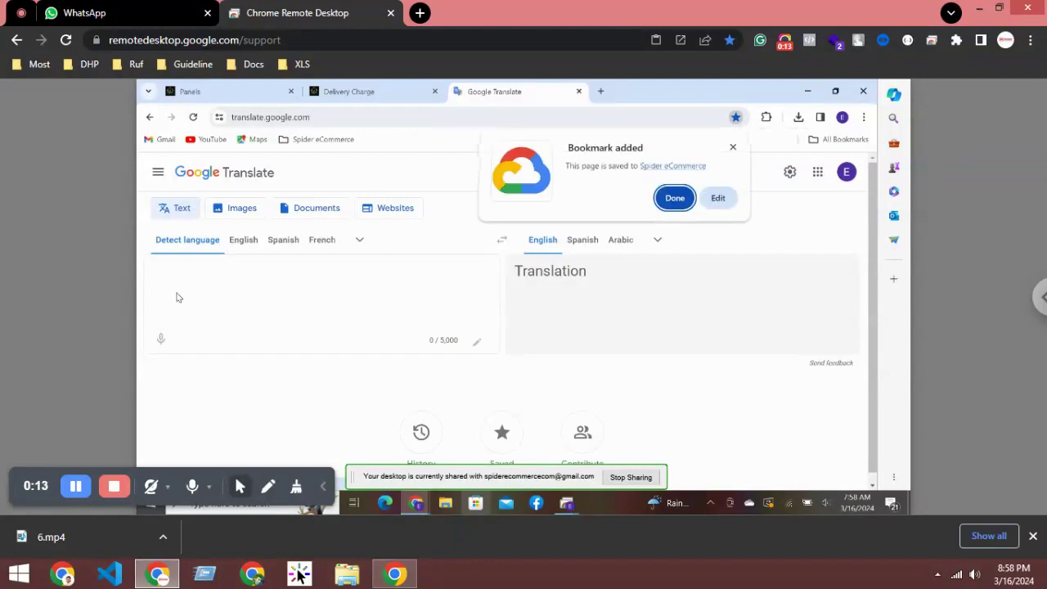
- Save the Google Translate page as a bookmark in the Spider eCommerce folder
click(670, 197)
click(736, 118)
click(651, 204)
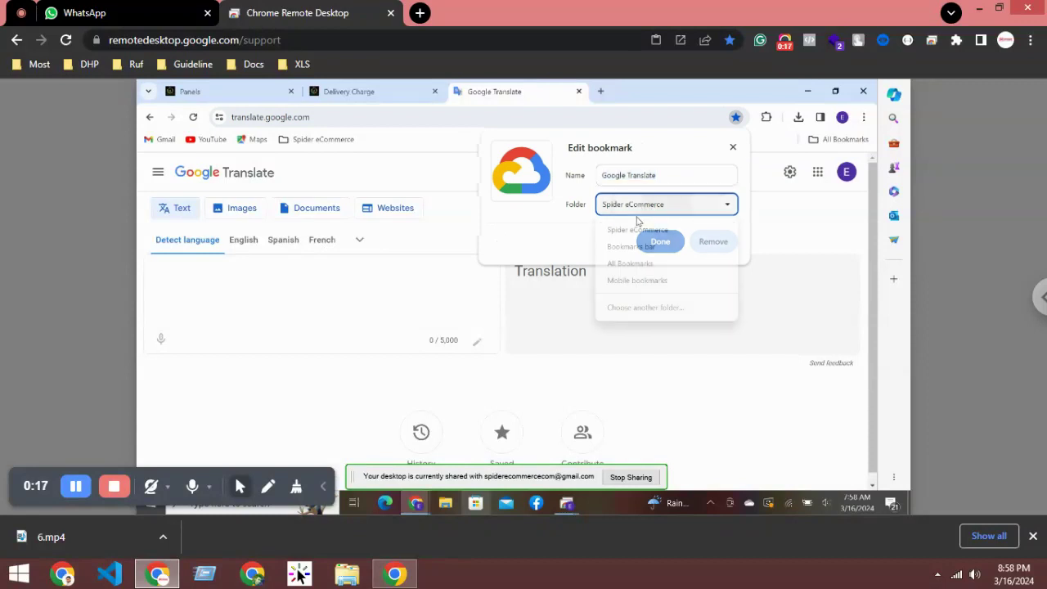
click(639, 231)
click(663, 241)
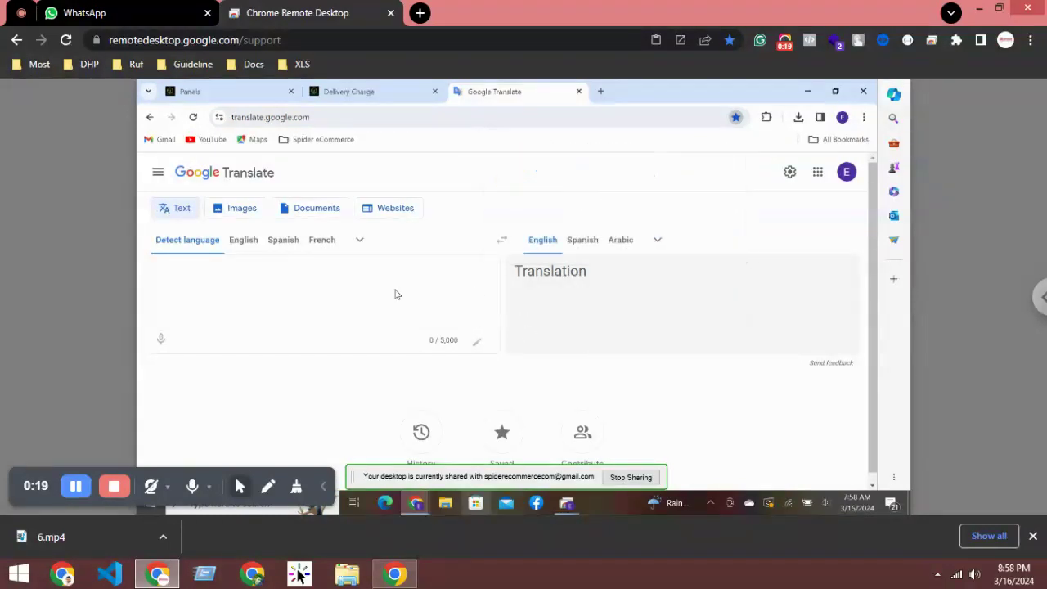
- Set the translator's source language to Bengali
click(247, 240)
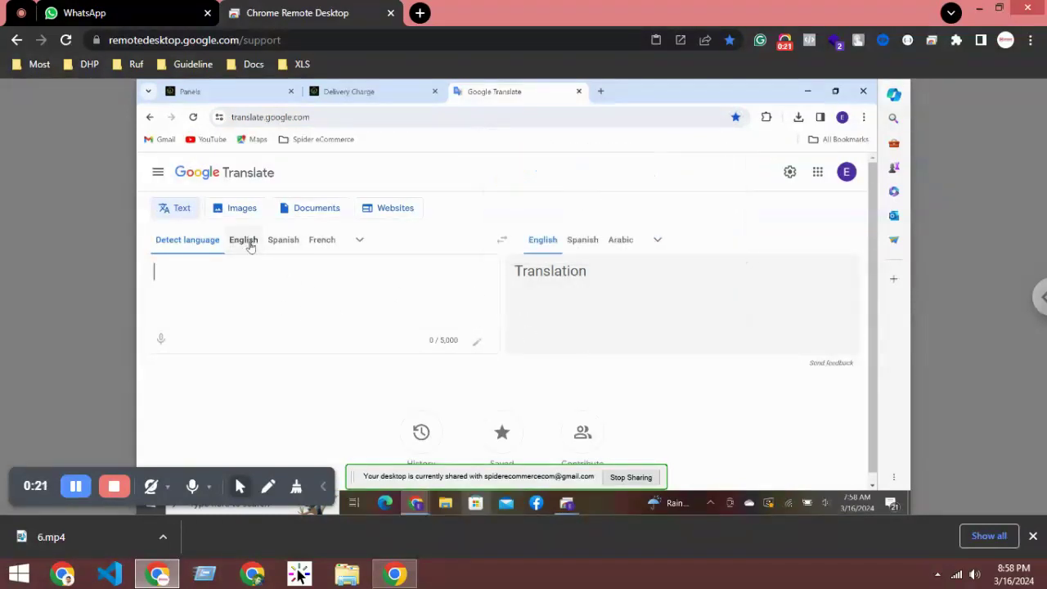
click(359, 240)
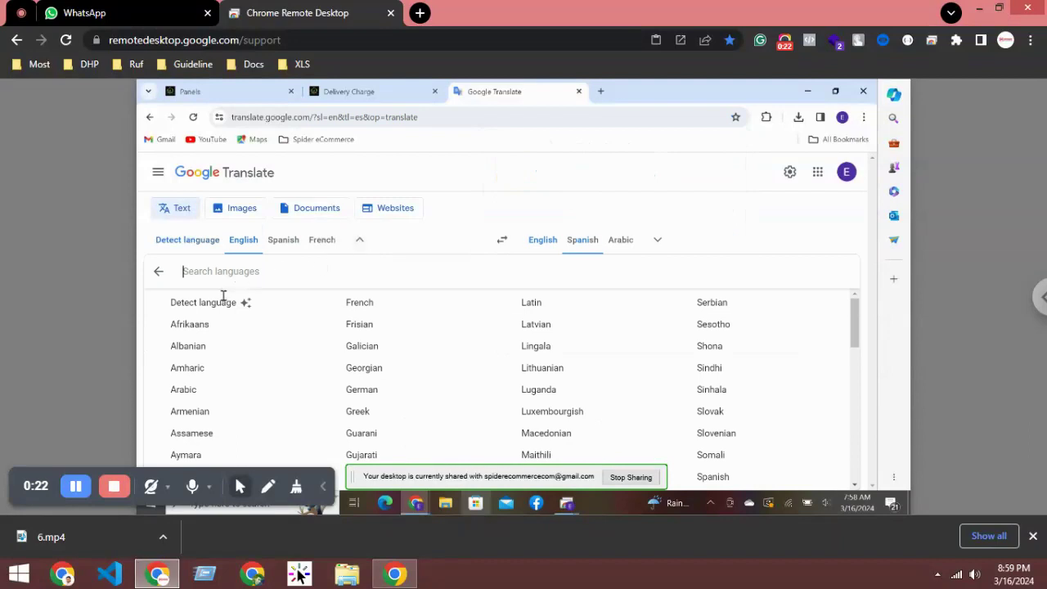
scroll(198, 422, down, 2)
click(186, 414)
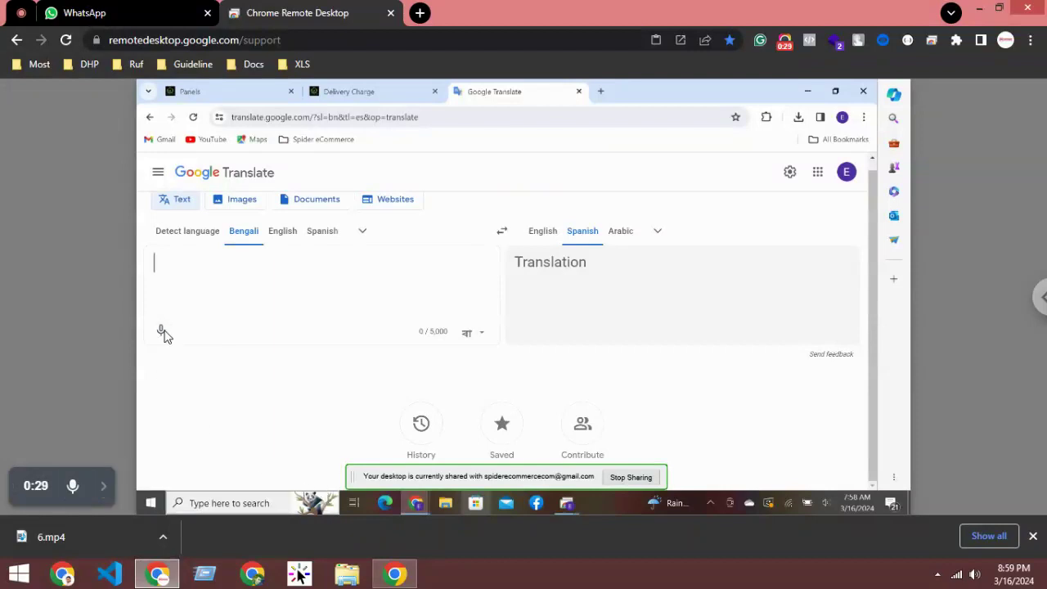
click(161, 329)
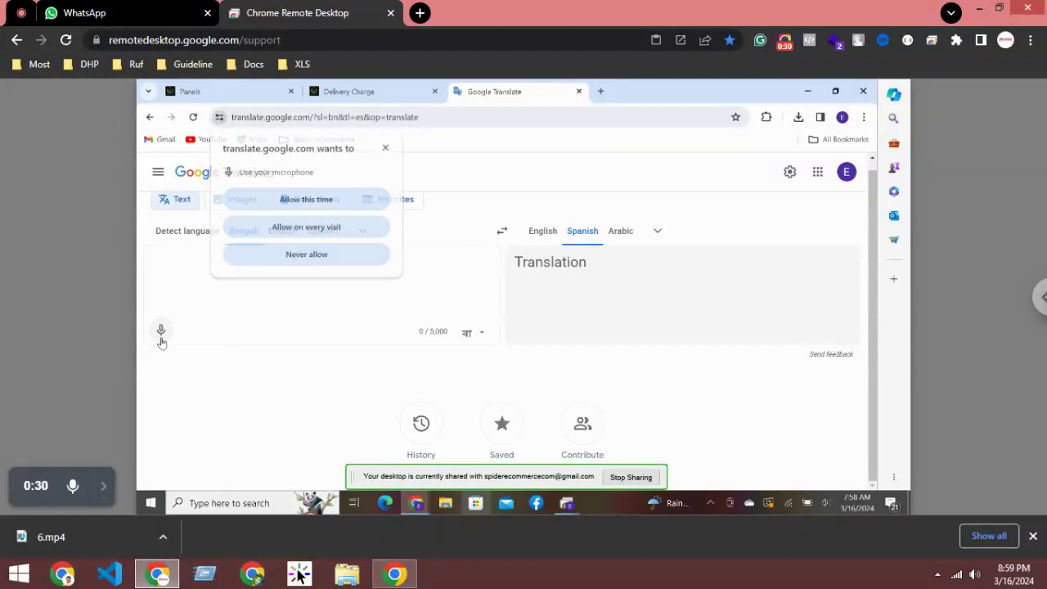
click(319, 204)
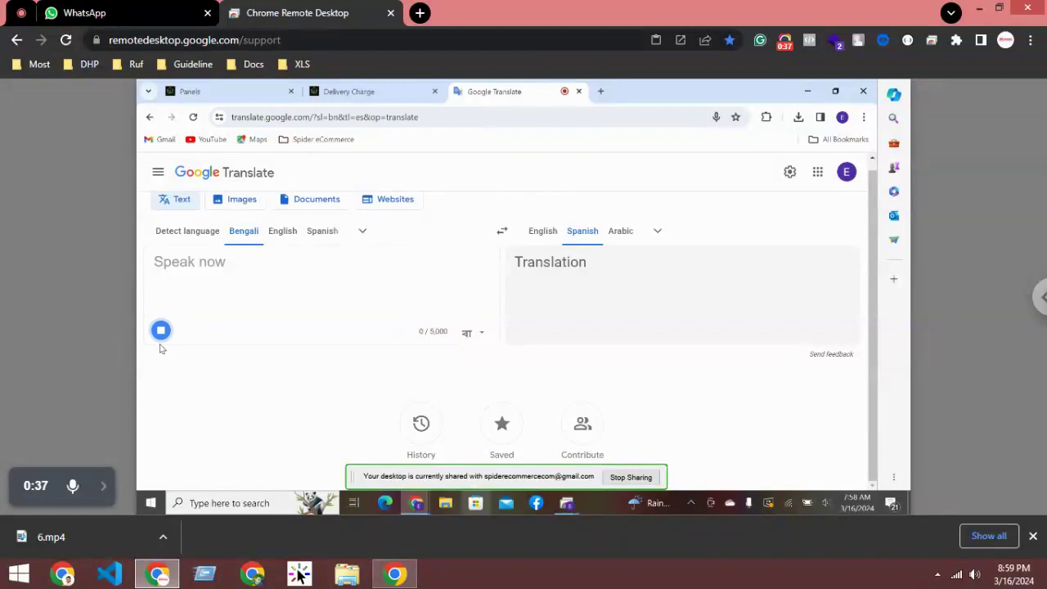
click(160, 330)
- Write ওজন বেশি in Bengali as the translator's source text and cut it to the clipboard
click(208, 279)
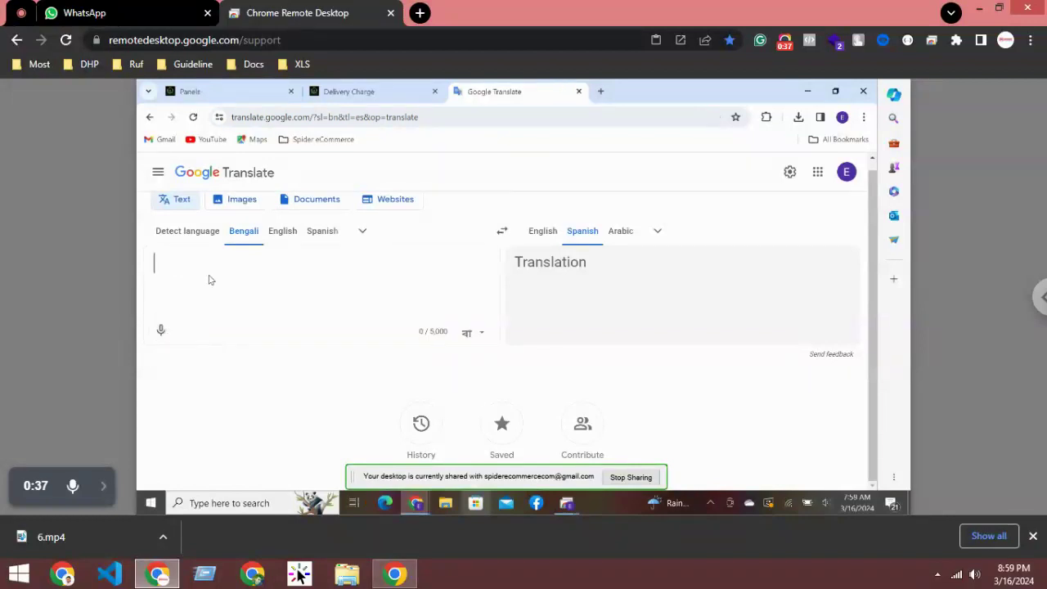
text(ওজন )
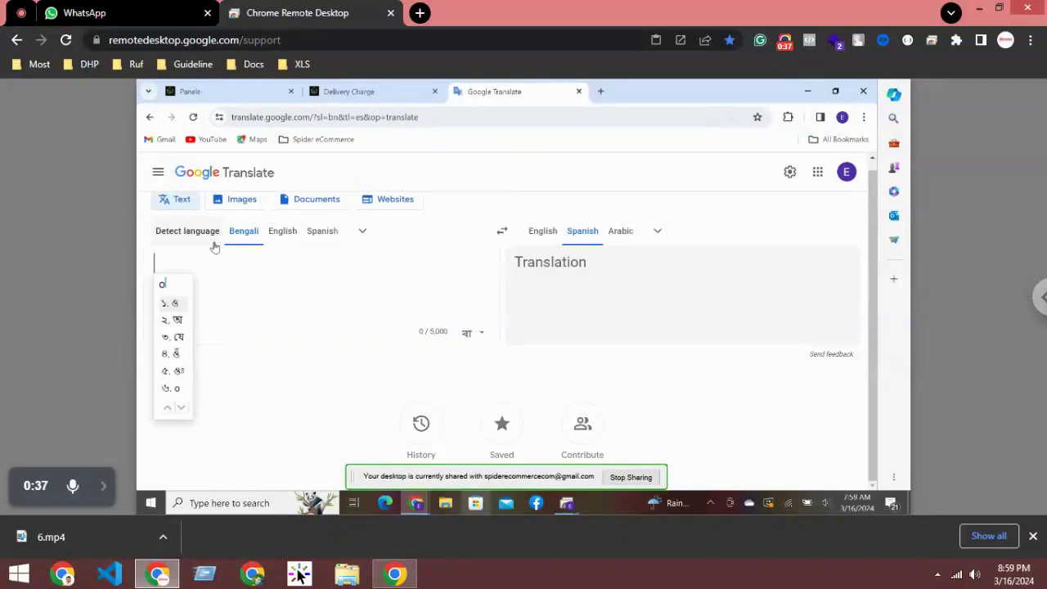
text(bashi)
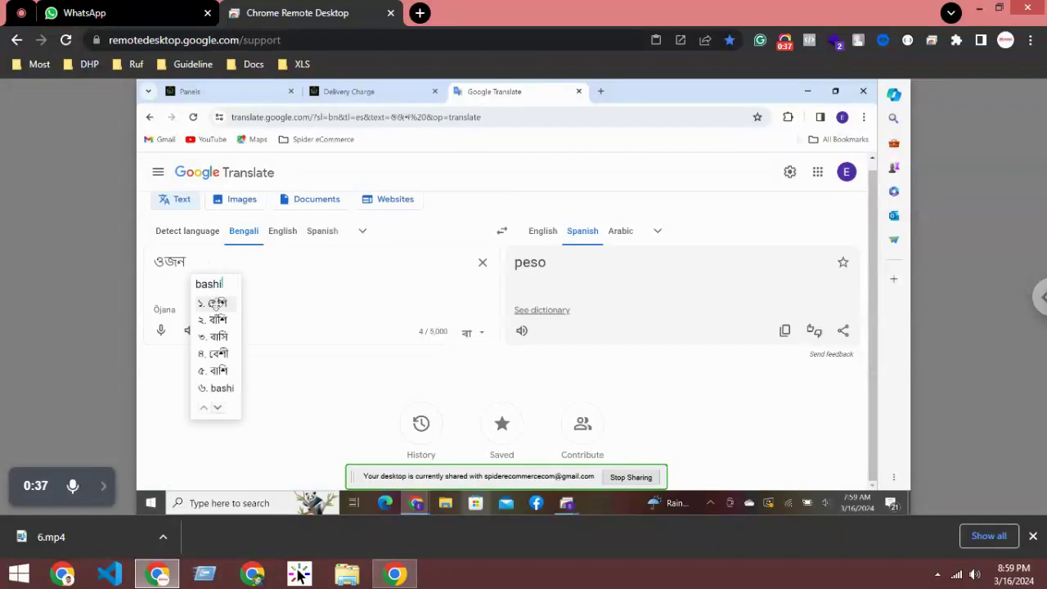
click(213, 303)
drag(141, 260, 221, 262)
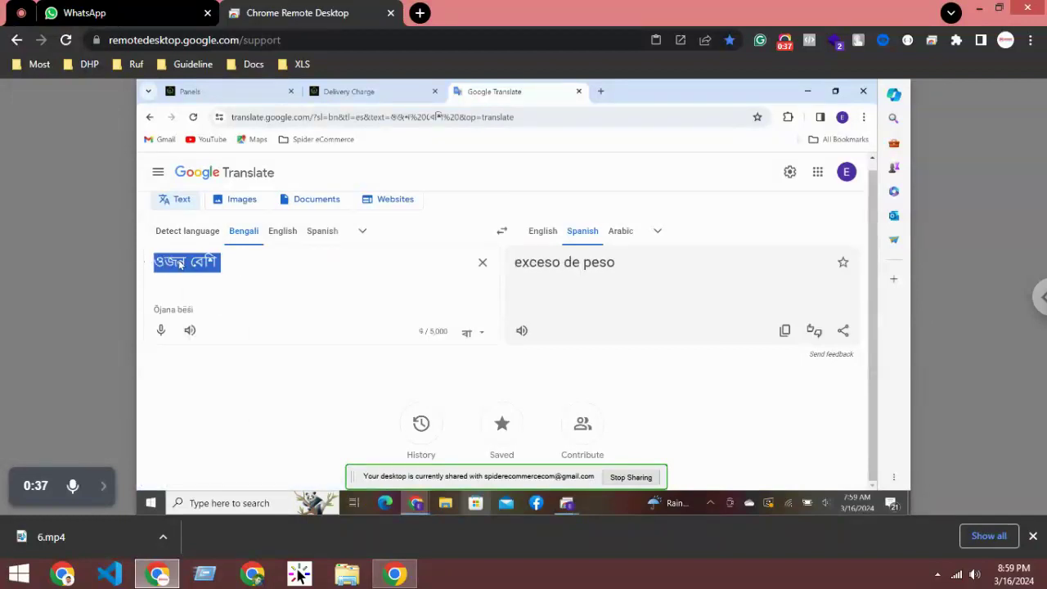
right_click(179, 264)
click(201, 302)
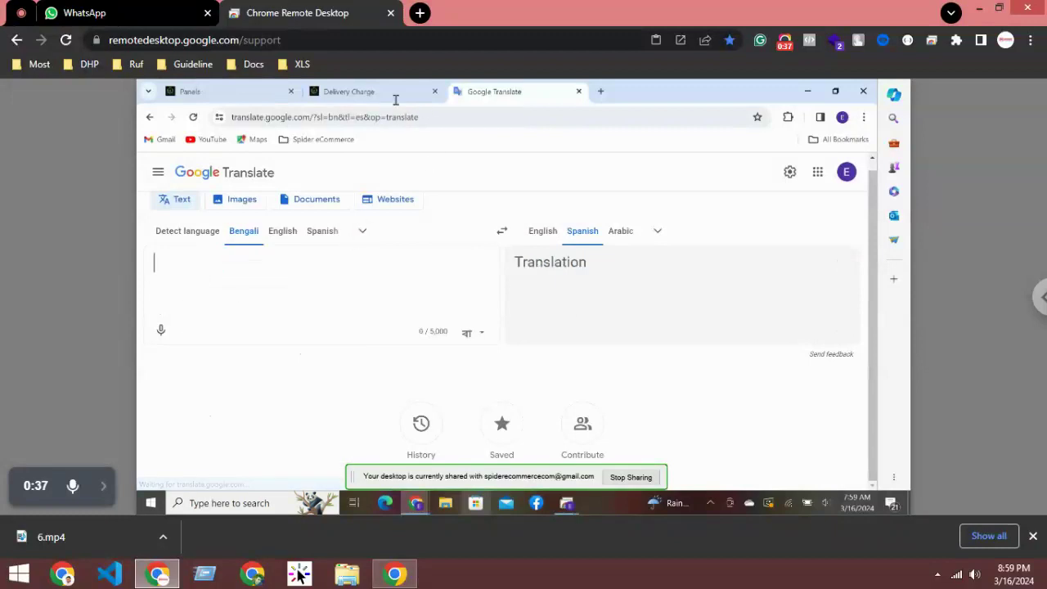
- Replace the third delivery zone's name, Big Weights, with the cut text ওজন বেশি on the Delivery Charge page and save it
click(348, 91)
click(499, 319)
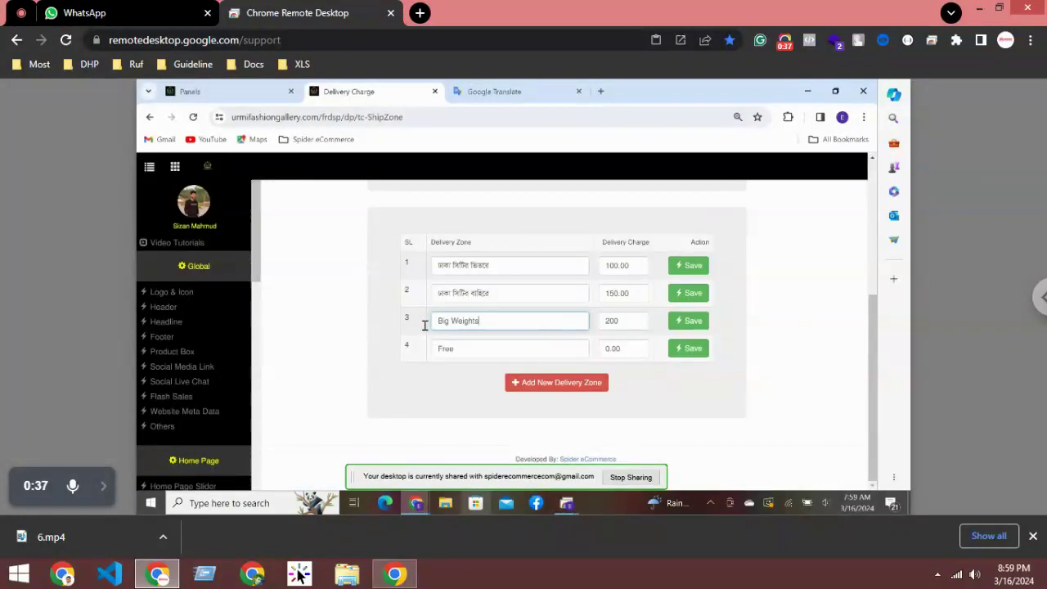
drag(424, 325, 482, 324)
right_click(495, 319)
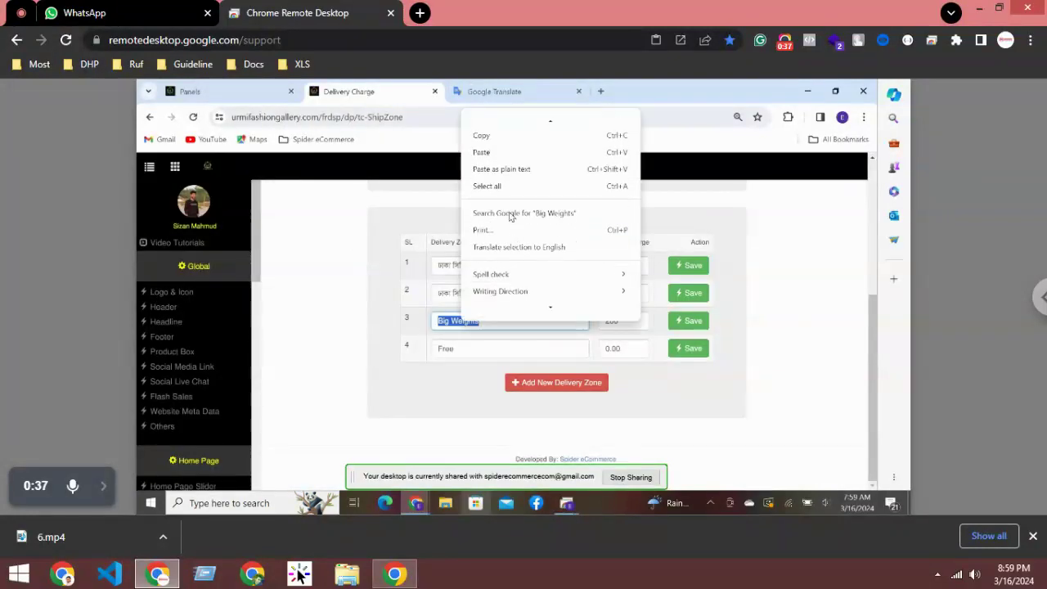
click(502, 168)
click(688, 320)
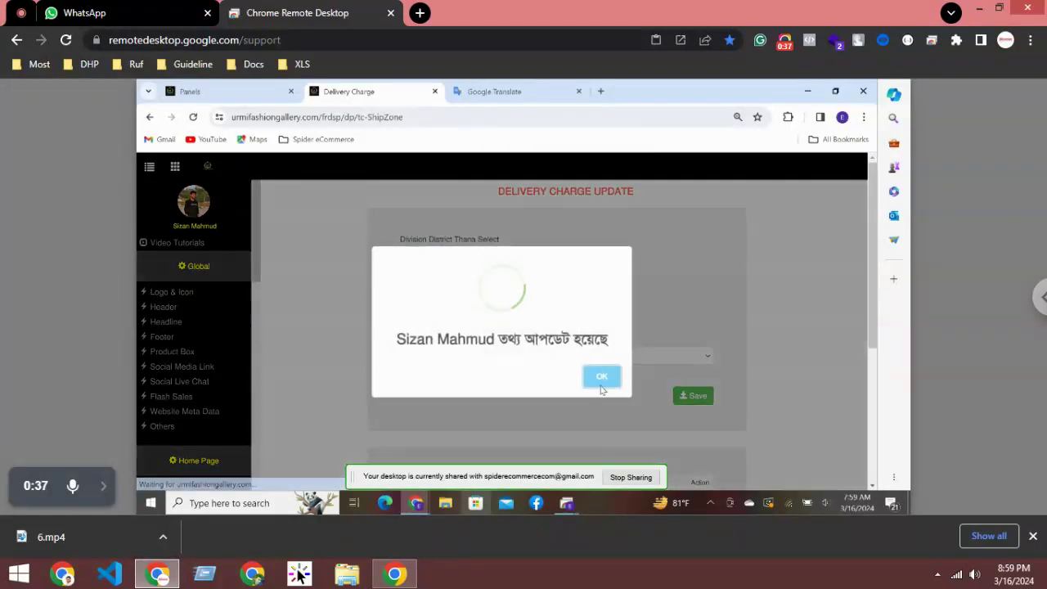
click(601, 386)
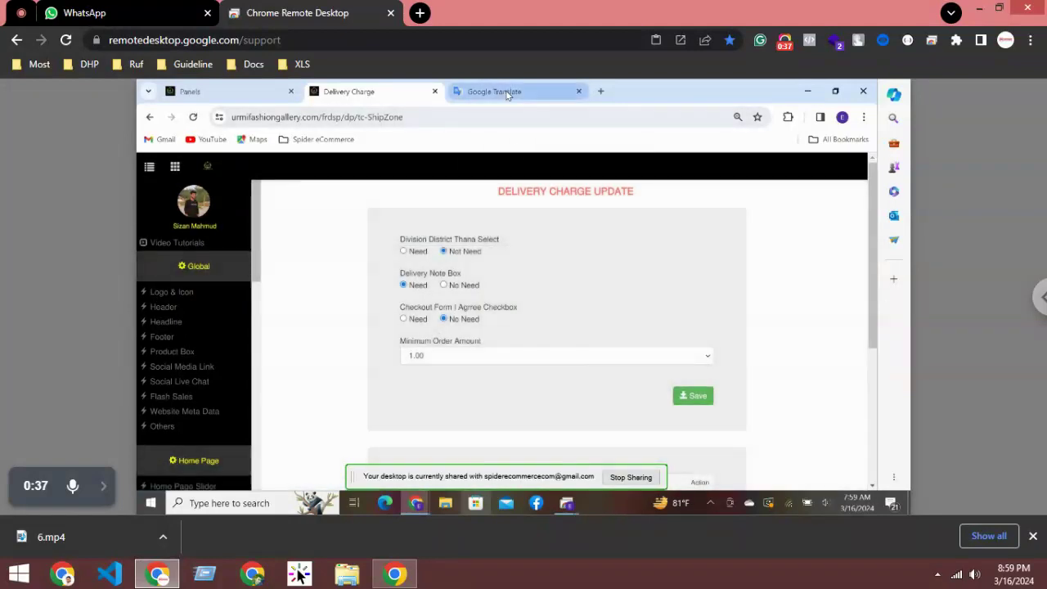
- Write ফ্রি in Bengali in Google Translate and cut it to the clipboard
click(494, 91)
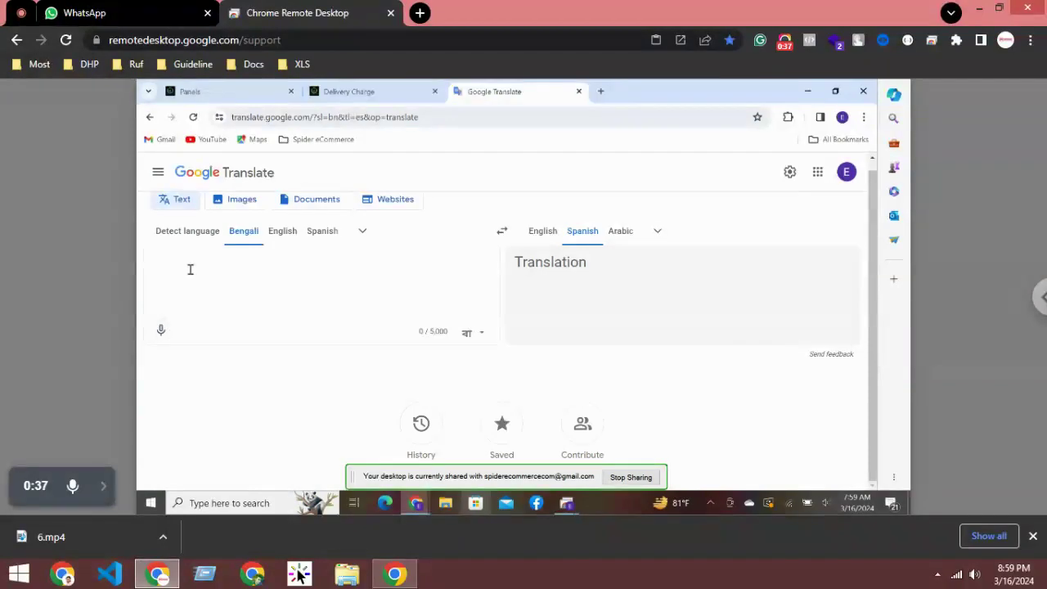
text(free)
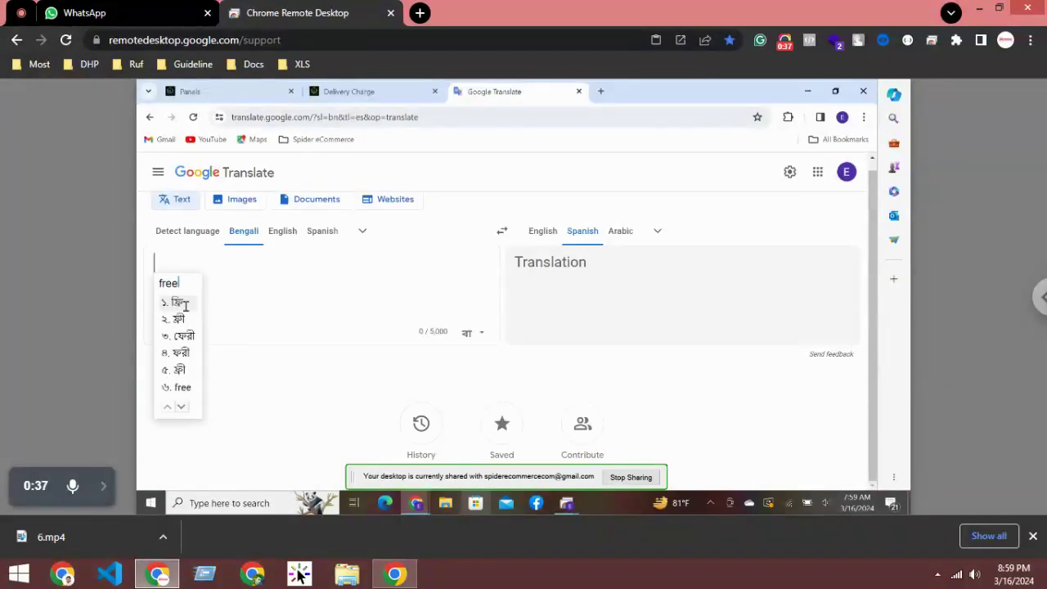
key(space)
double_click(165, 263)
right_click(164, 265)
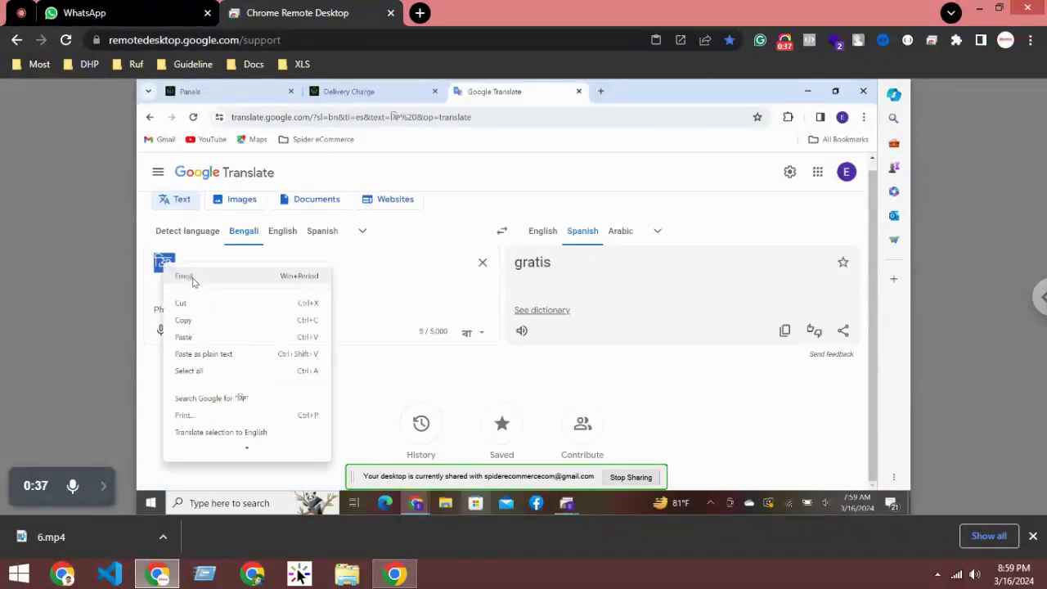
click(201, 304)
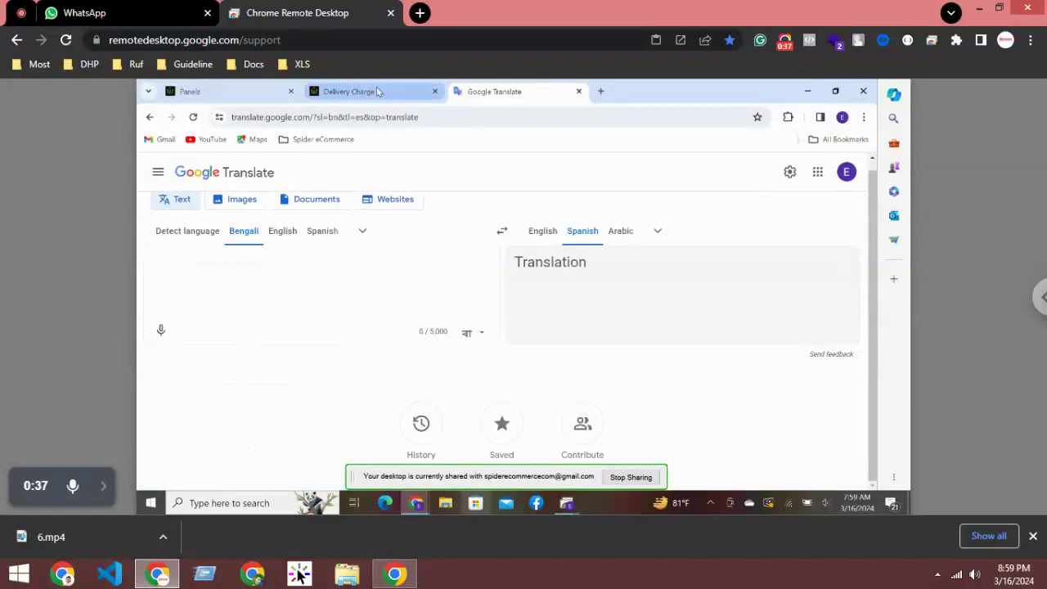
- Paste ফ্রি as the fourth delivery zone's name on the Delivery Charge page and save it
click(377, 92)
scroll(551, 352, down, 3)
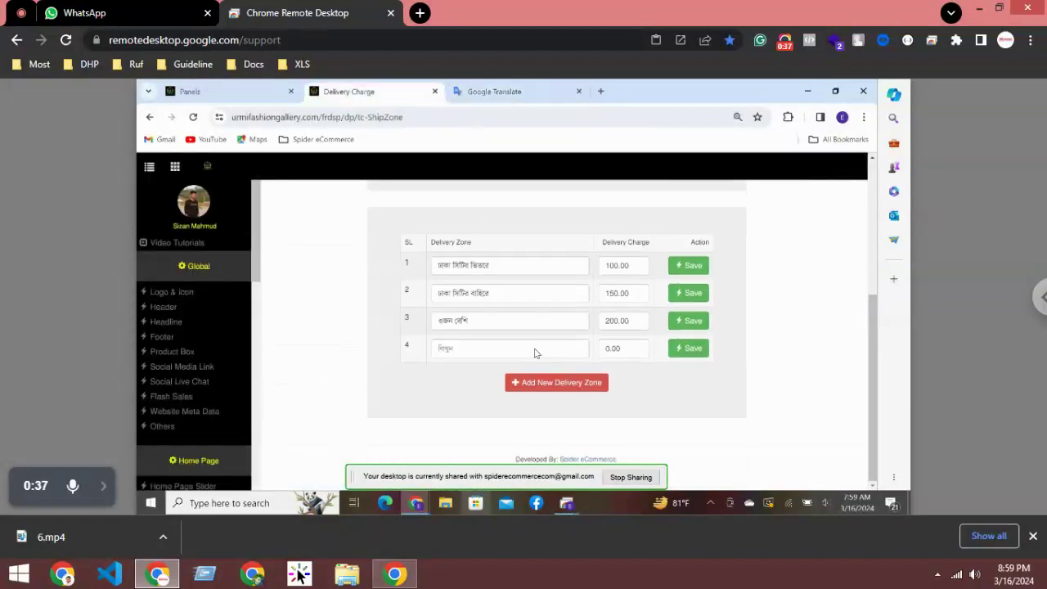
click(478, 350)
right_click(478, 349)
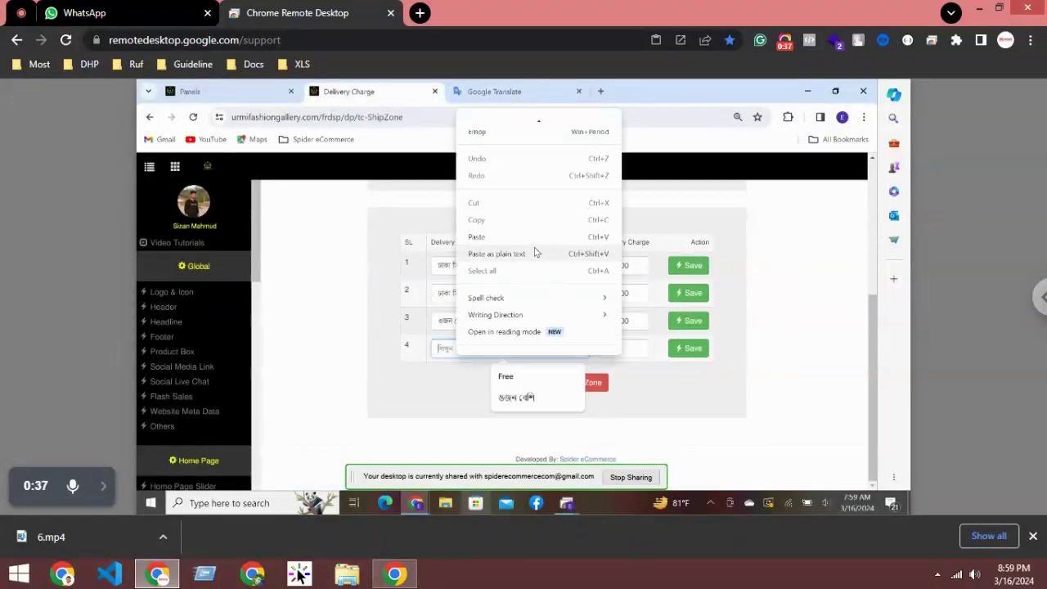
click(527, 256)
click(687, 350)
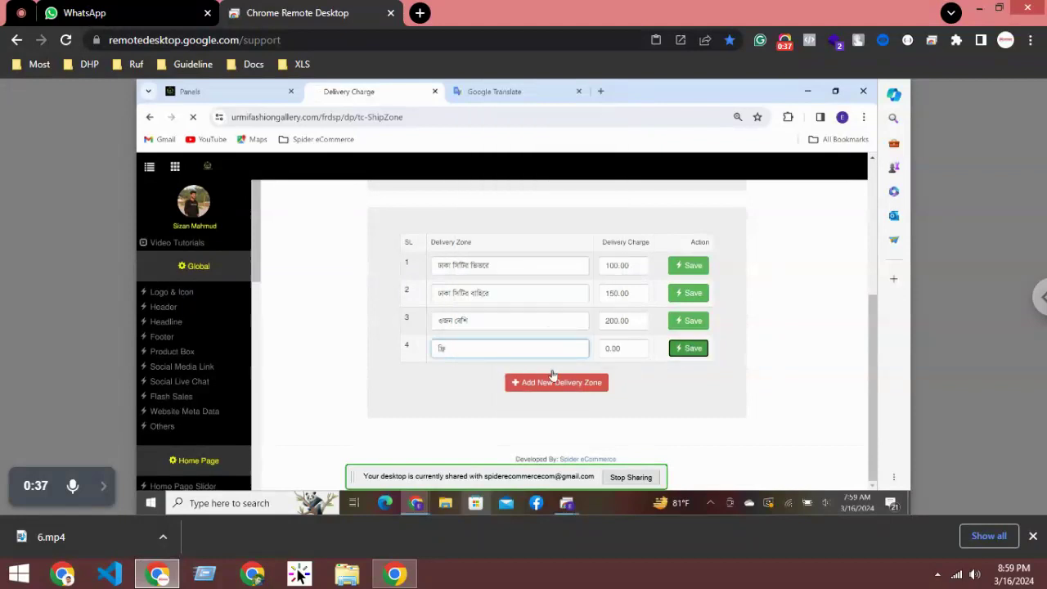
click(595, 374)
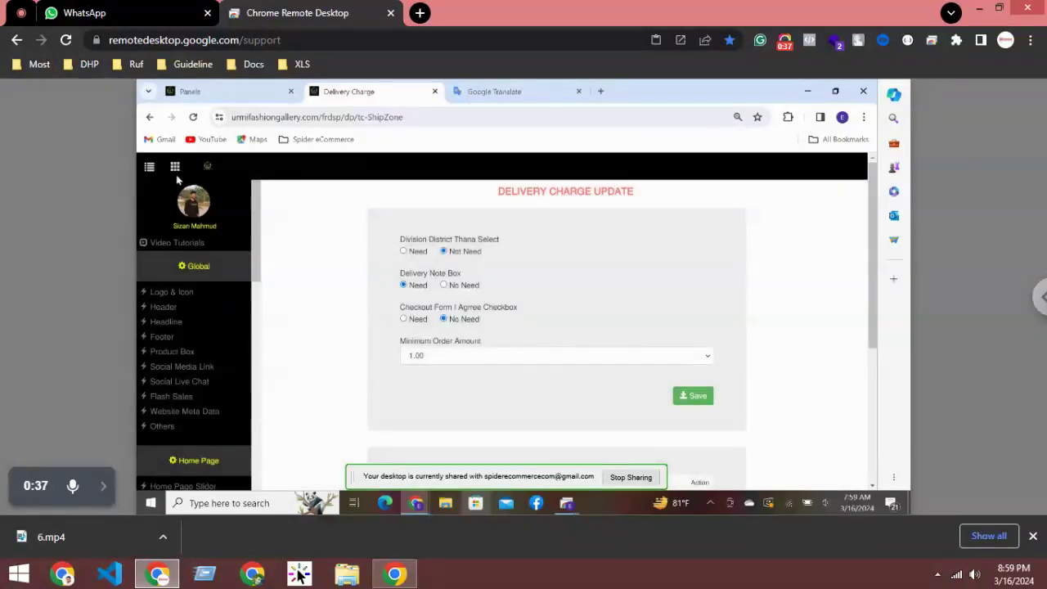
- Visit the storefront from the admin panels and order the first variant of the fourth new product
click(178, 219)
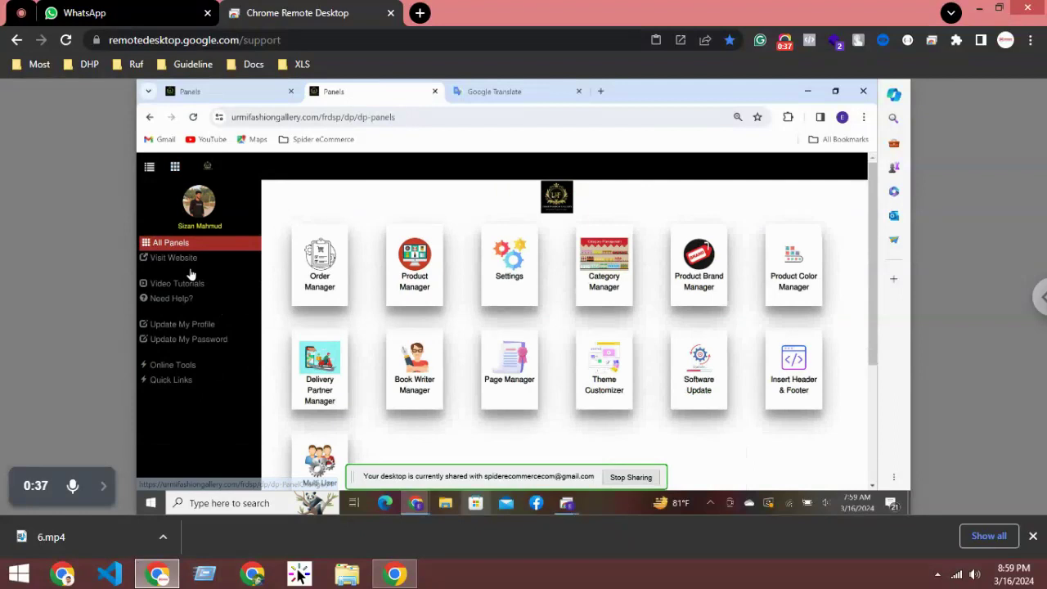
click(197, 275)
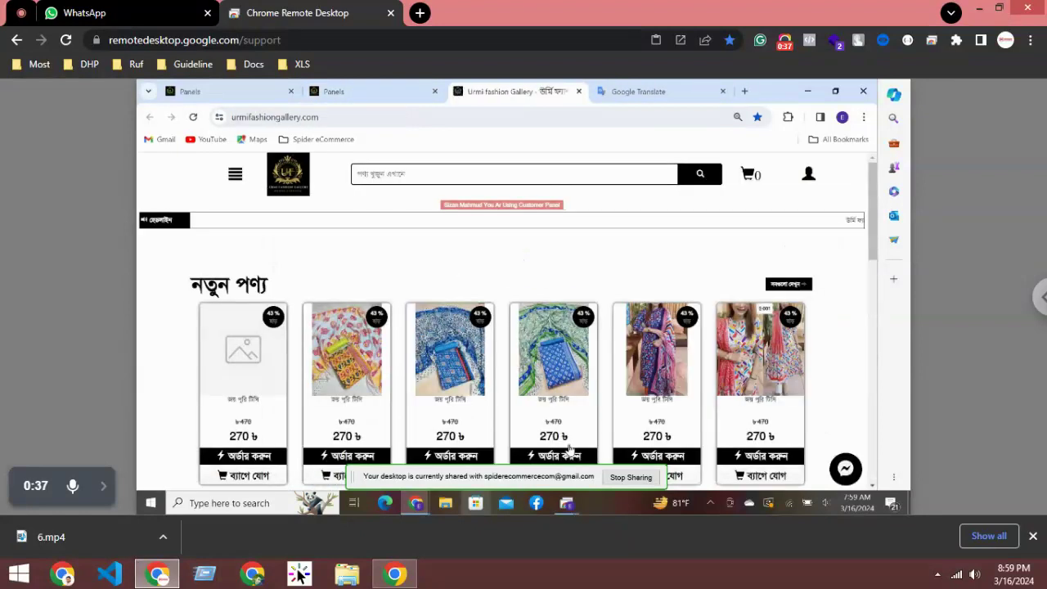
click(559, 462)
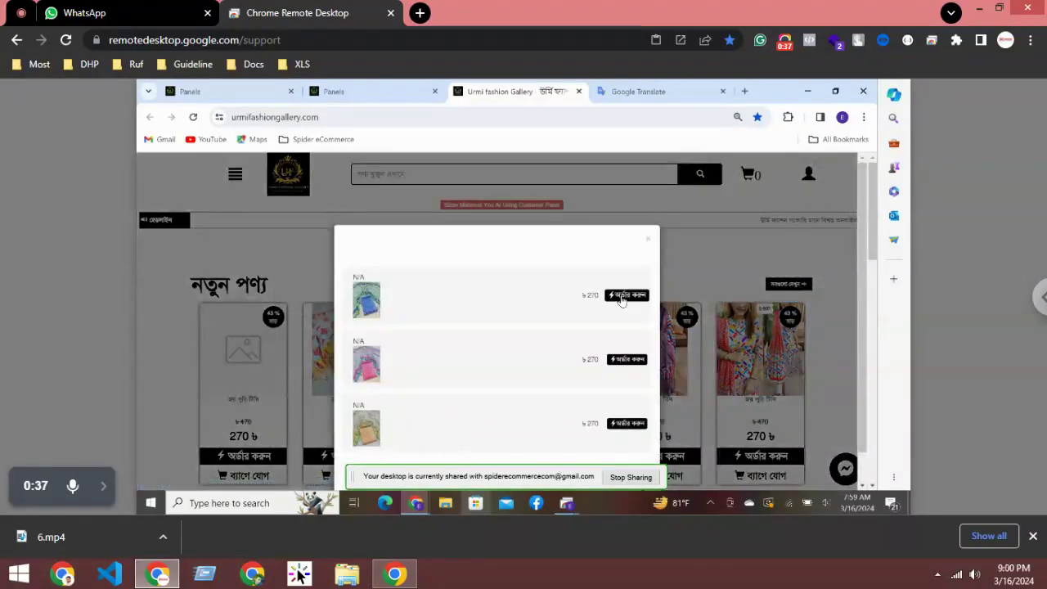
click(627, 295)
- Check the delivery zones and charges on the checkout form, trying the ওজন বেশি option, and return to the storefront homepage
scroll(458, 304, down, 5)
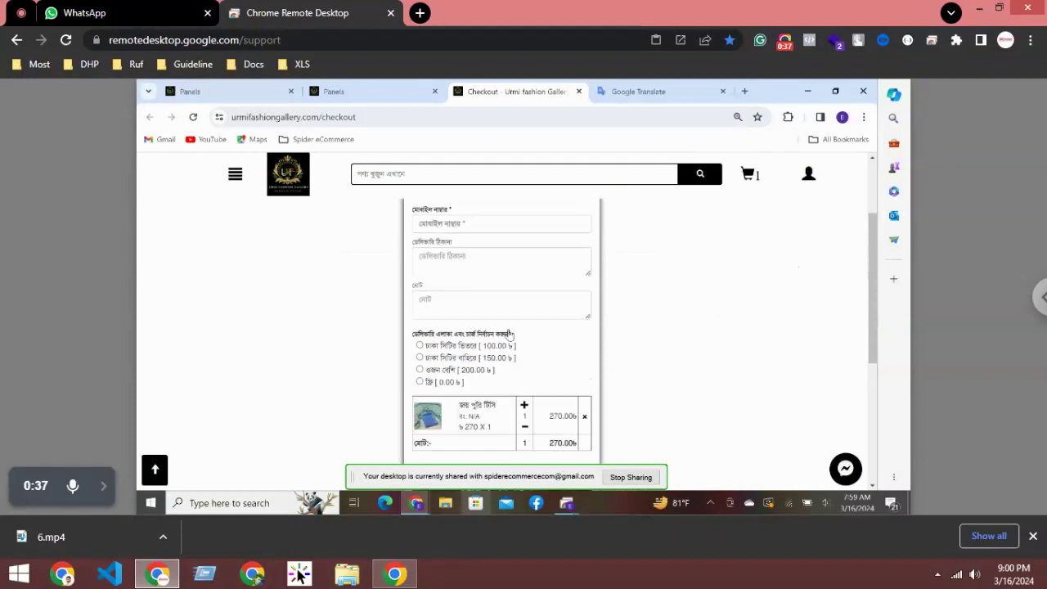
scroll(462, 288, up, 1)
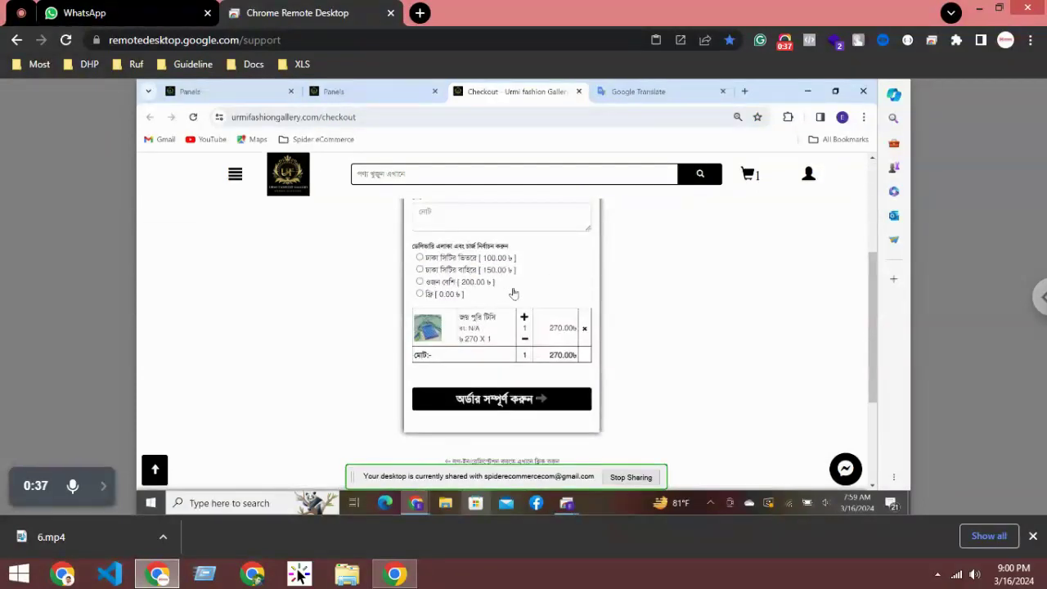
click(420, 282)
click(420, 282)
scroll(454, 363, up, 4)
click(278, 172)
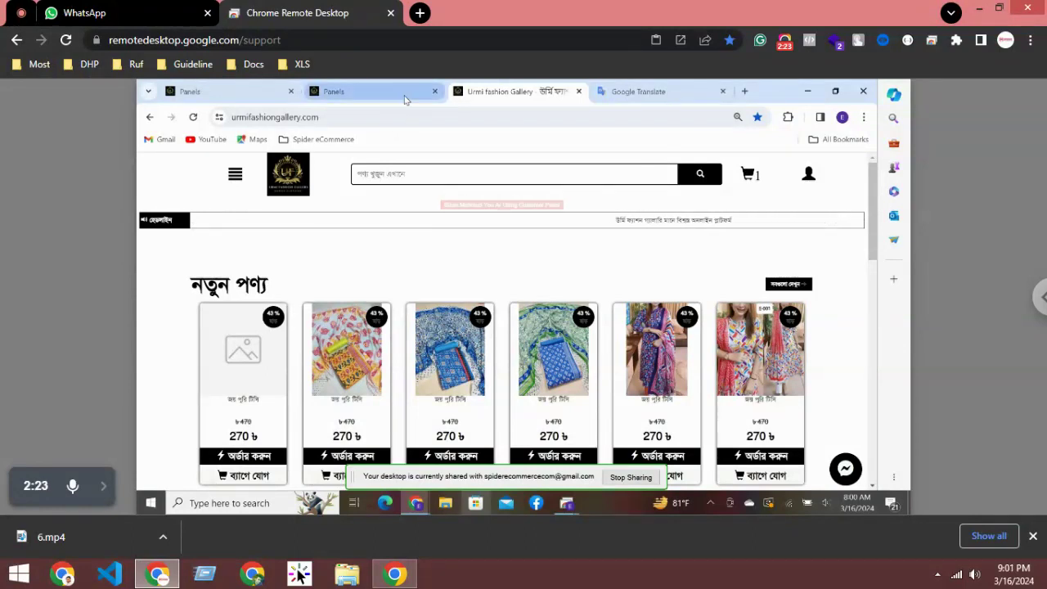
- View the Product Manager's product list in the admin site and return to the panels overview
click(404, 99)
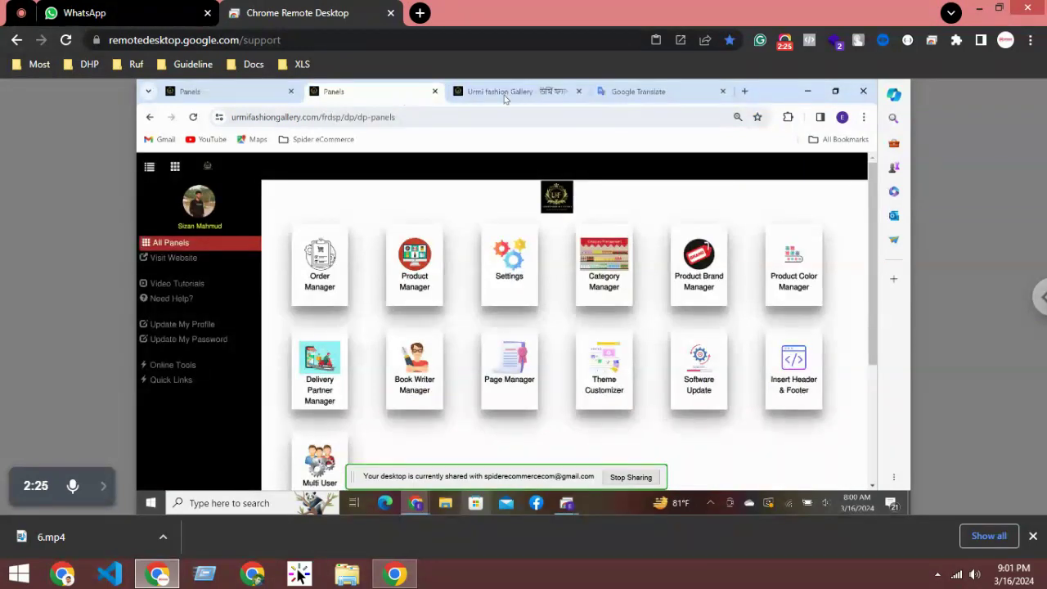
click(393, 282)
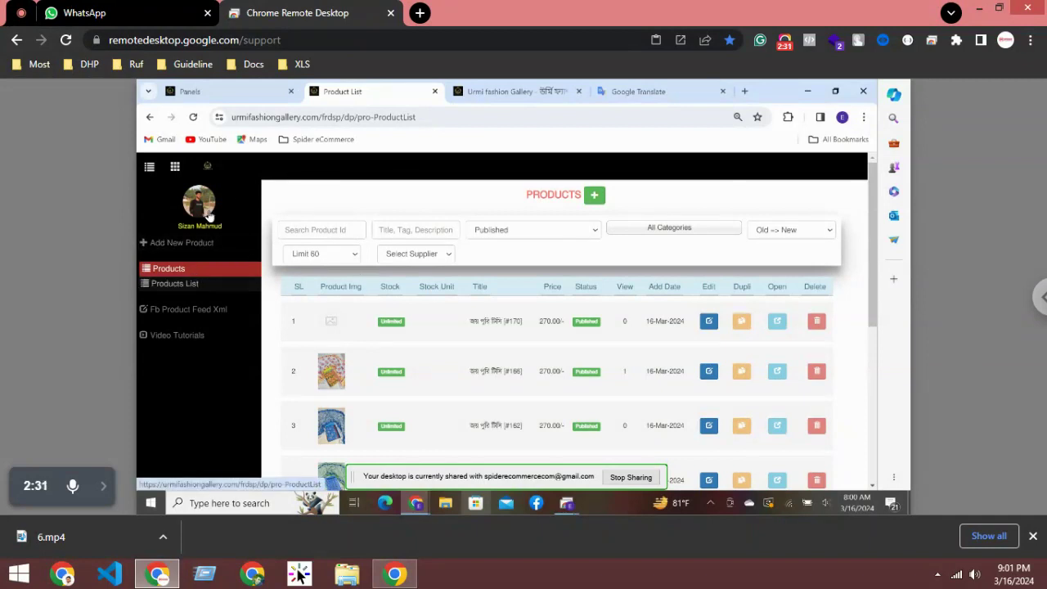
click(174, 166)
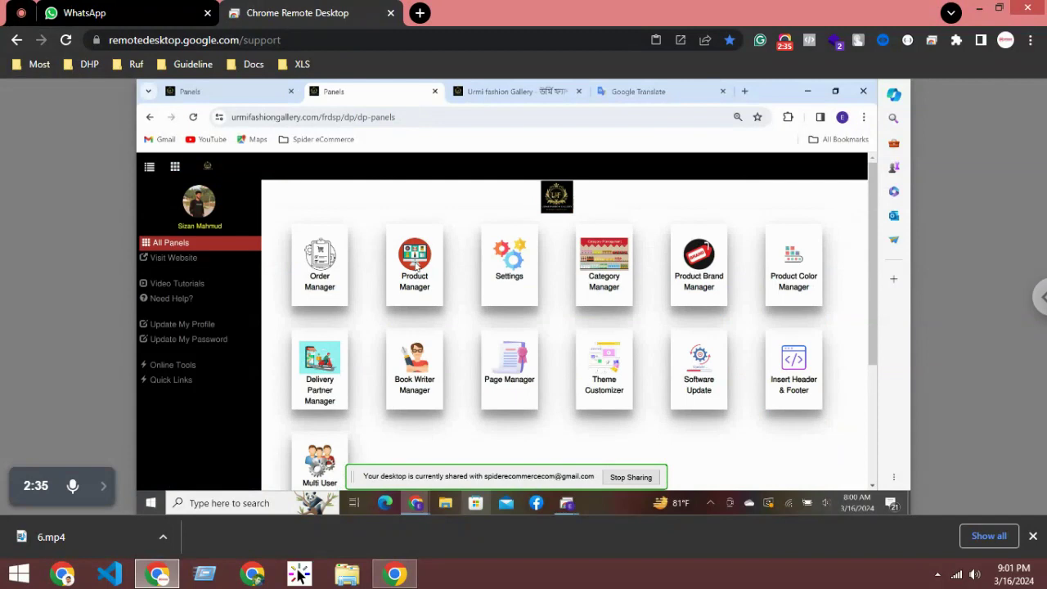
click(416, 264)
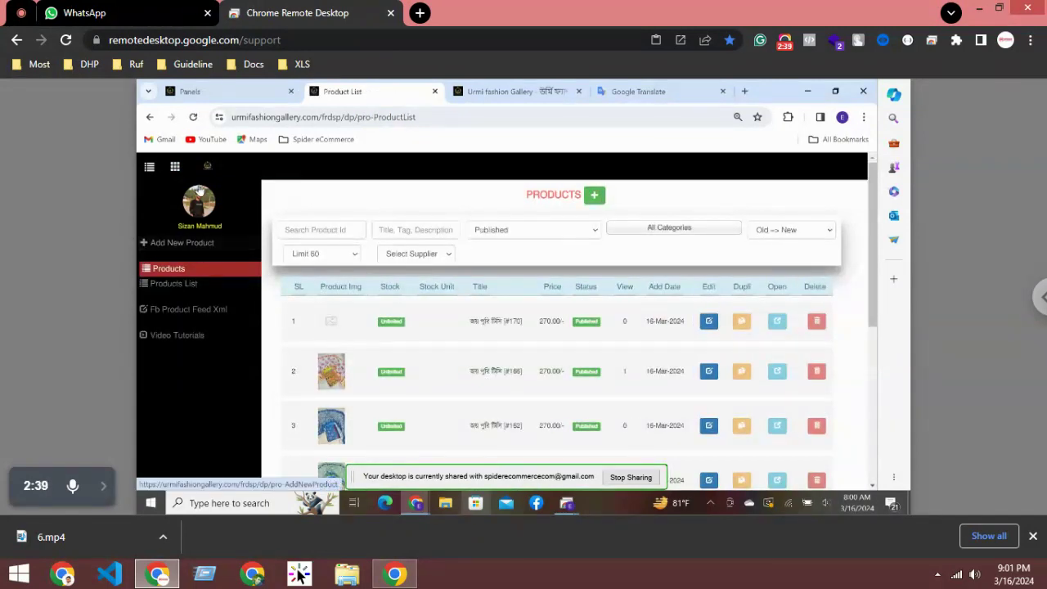
click(175, 167)
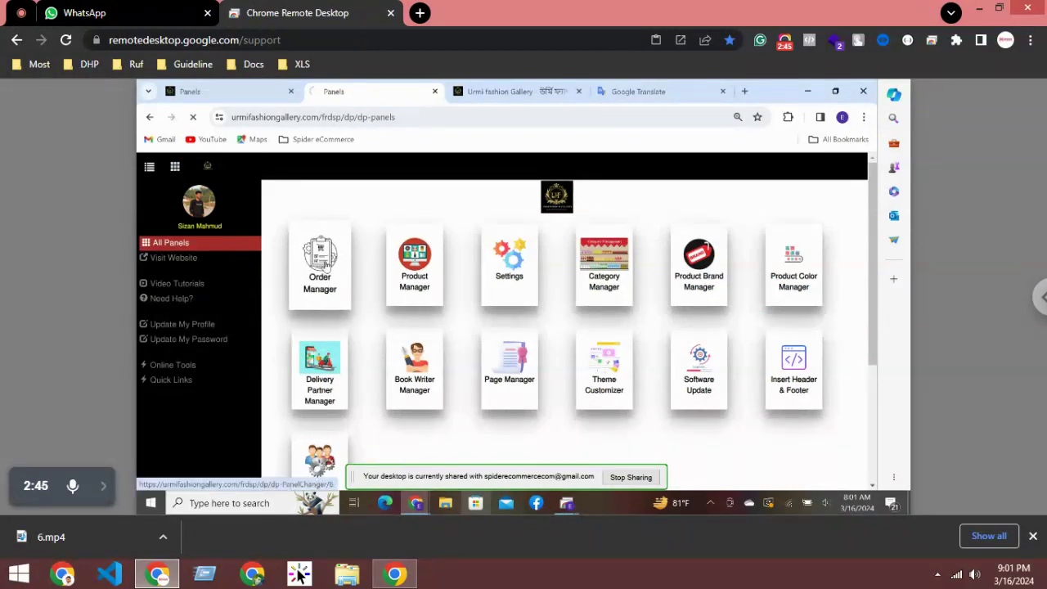
- Open the Order Manager's order confirming page and dismiss the local browser's downloads bar
click(327, 264)
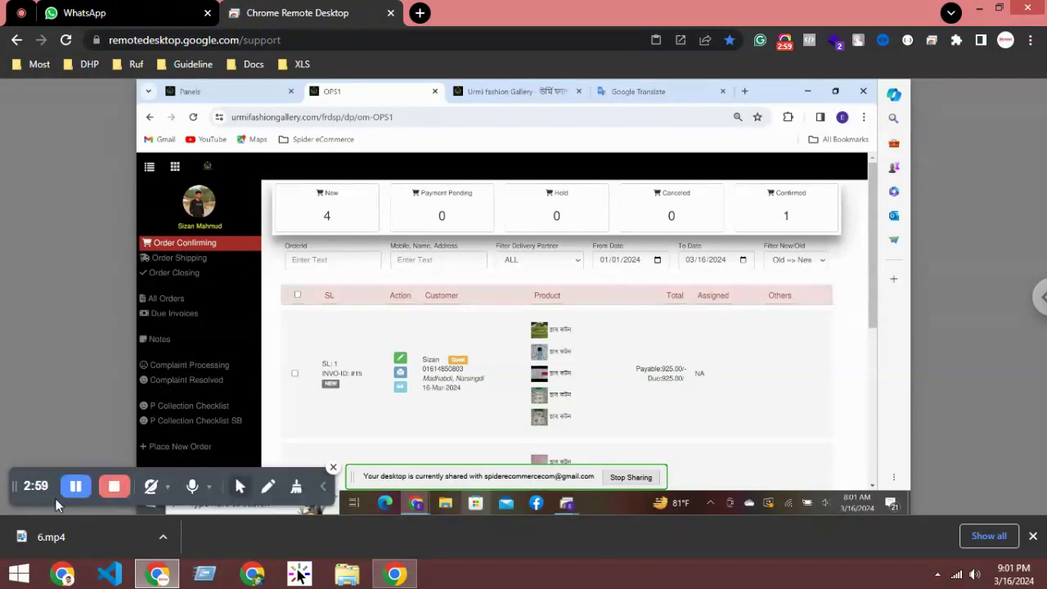
click(75, 486)
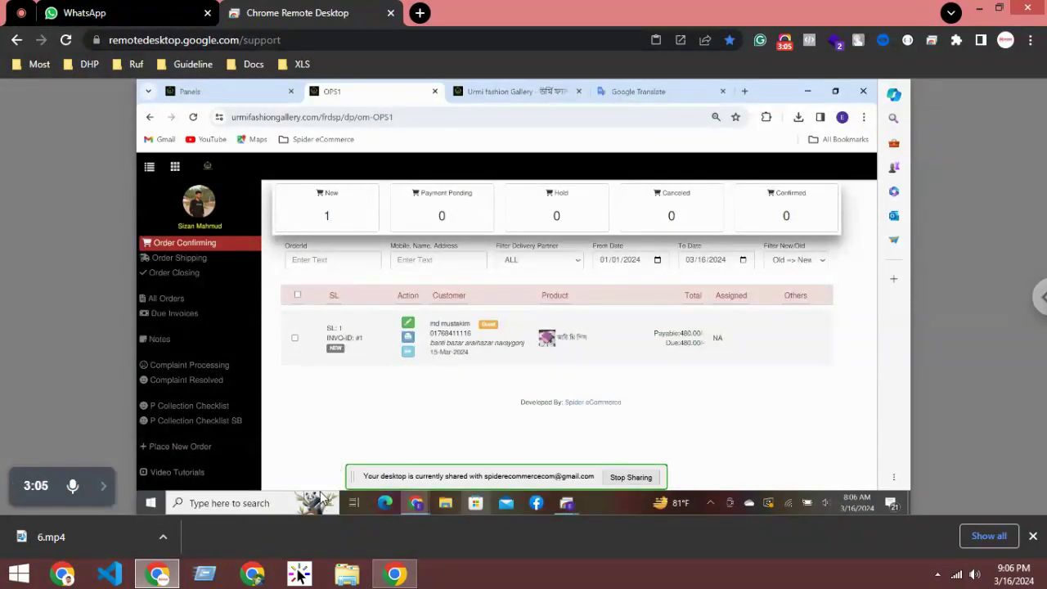
click(1032, 536)
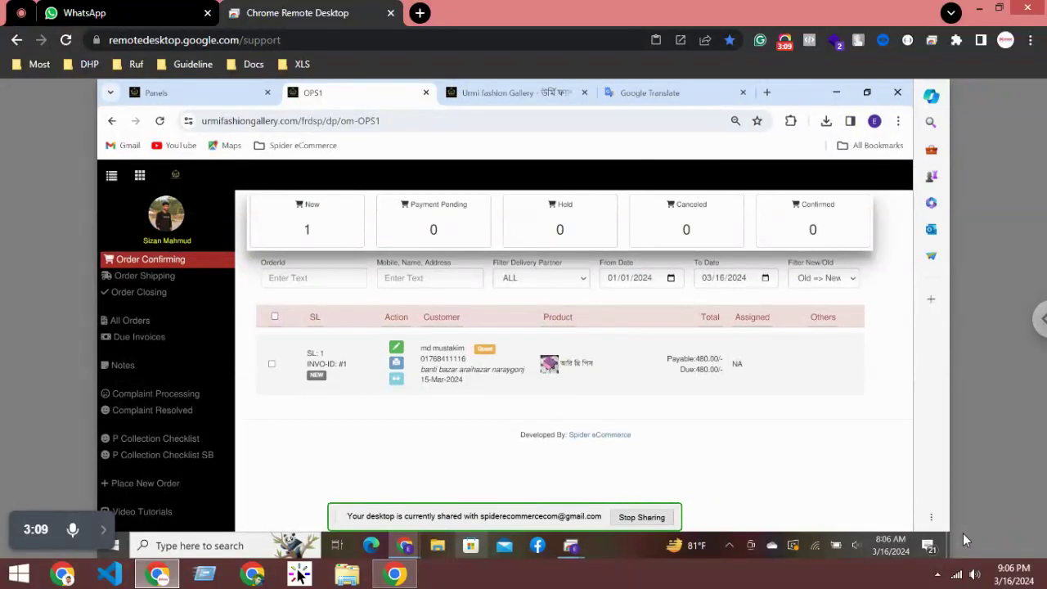